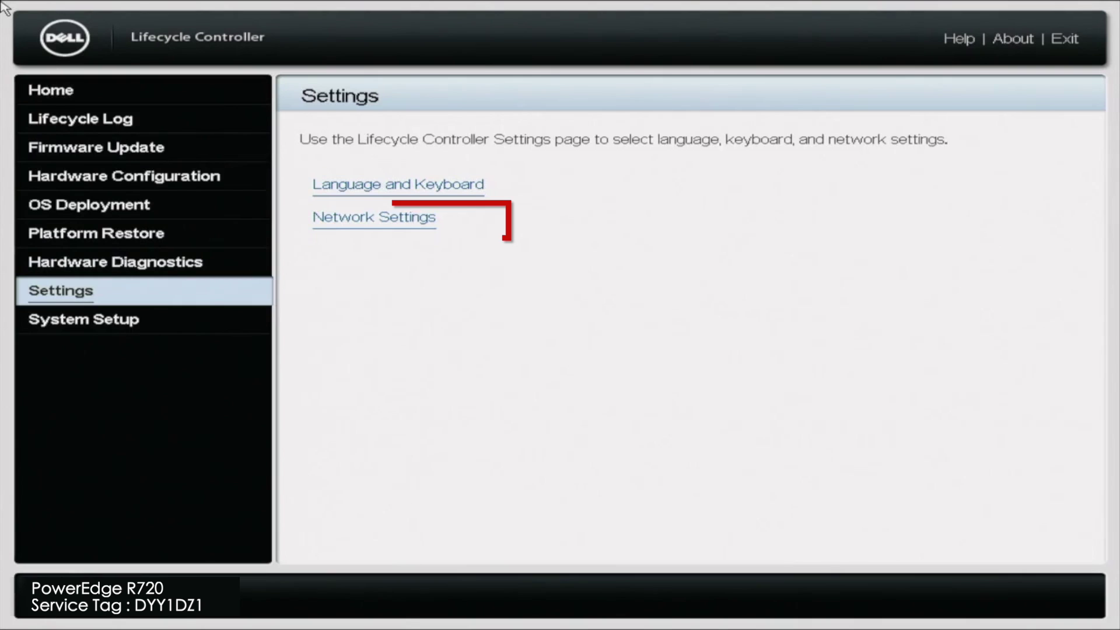
# Step: Open Network Settings and set Integrated NIC 1's IPv4 IP Address Source to Static IP
pyautogui.press('Tab')
pyautogui.press('Down')
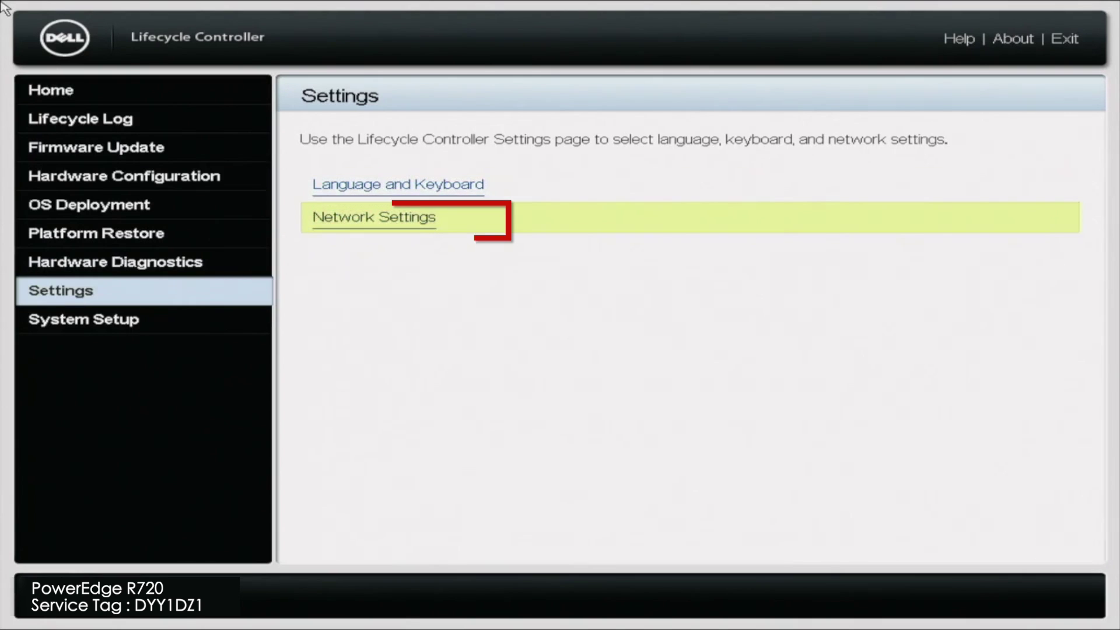
pyautogui.press('Return')
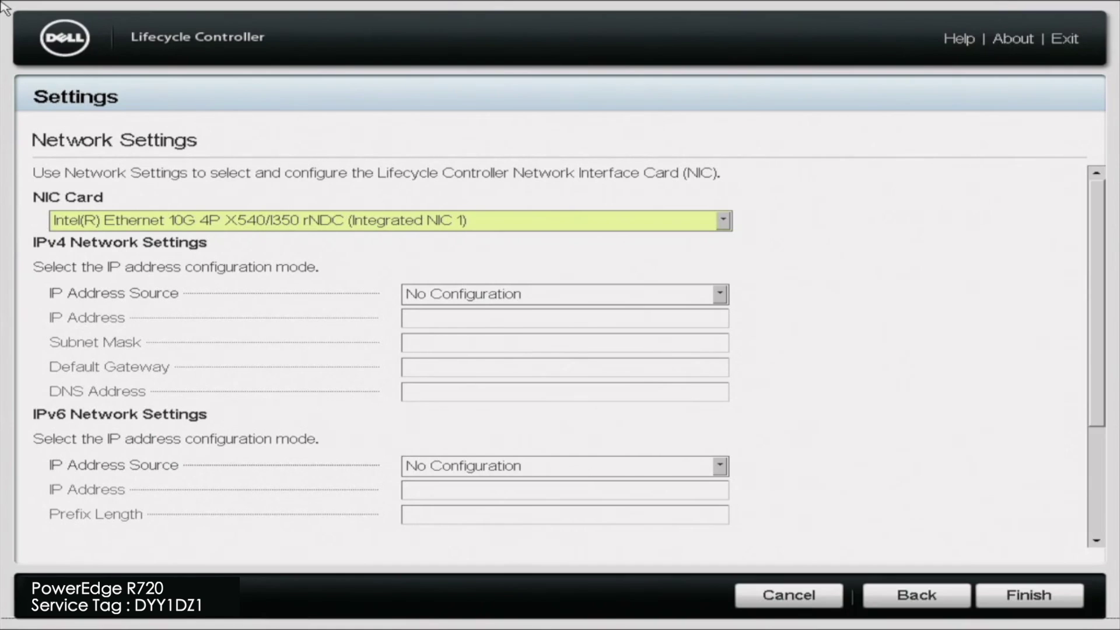
pyautogui.press('Tab')
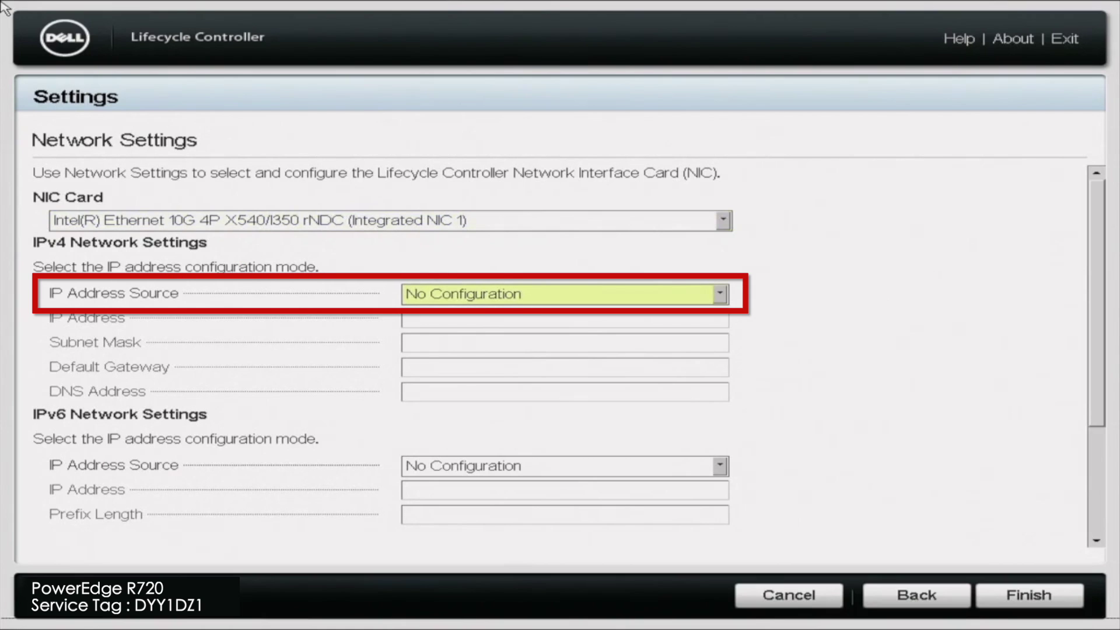
pyautogui.hotkey('alt', 'Down')
pyautogui.press('Down')
pyautogui.press('Down')
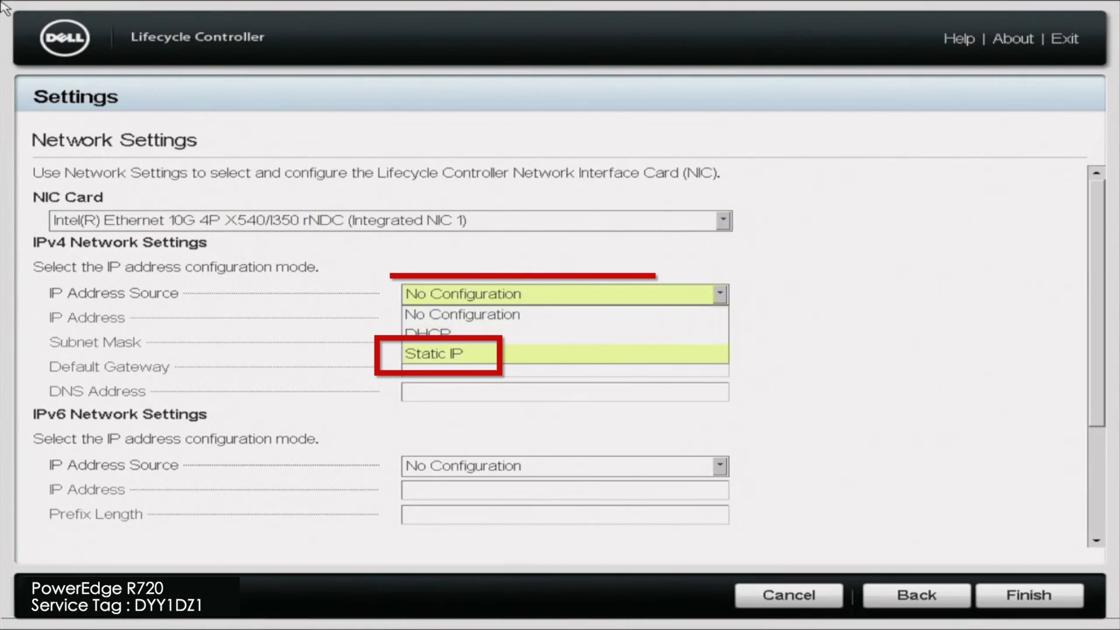
pyautogui.press('Return')
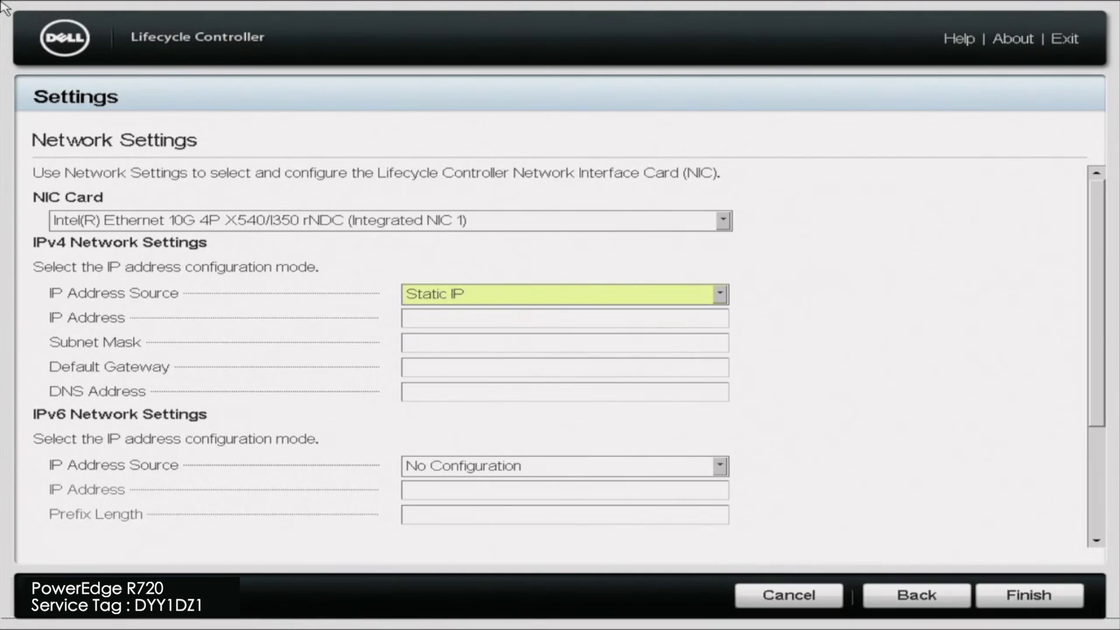
# Step: Enter 172.16.50.200 in the IPv4 IP Address field
pyautogui.press('Tab')
pyautogui.write('1')
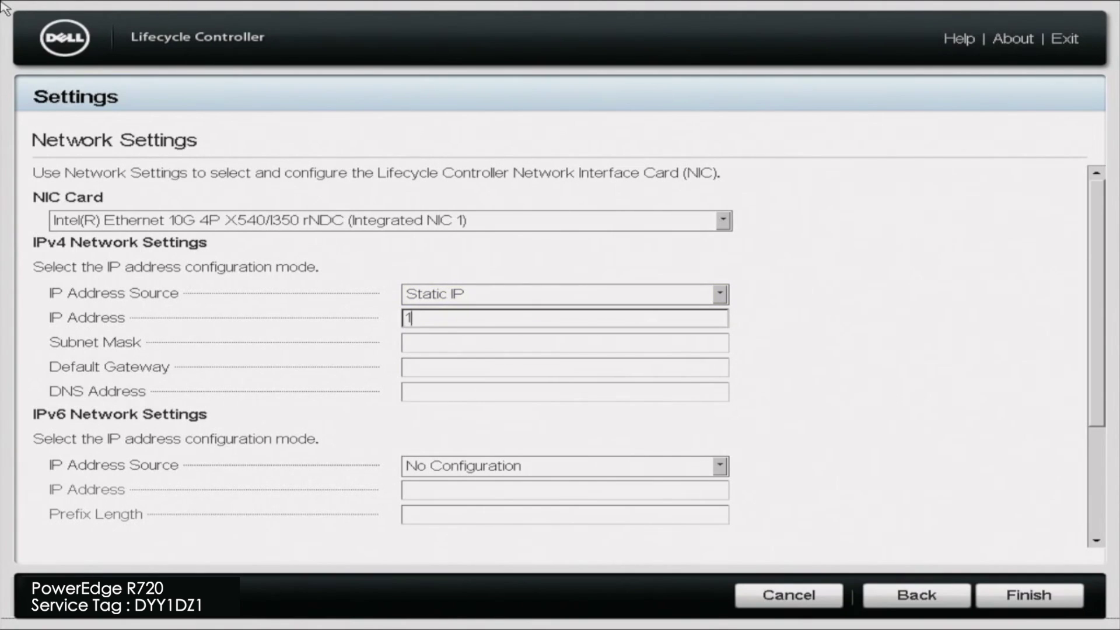
pyautogui.write('72.16.50.200')
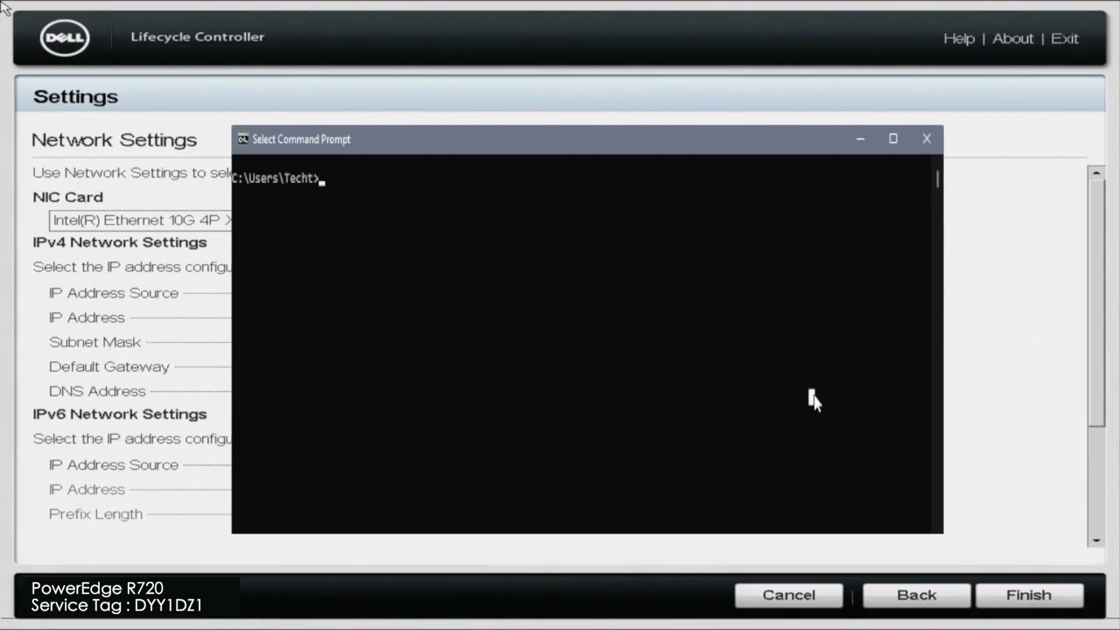
# Step: Run ipconfig in Command Prompt to display the Windows IP configuration
pyautogui.write('ipconfi')
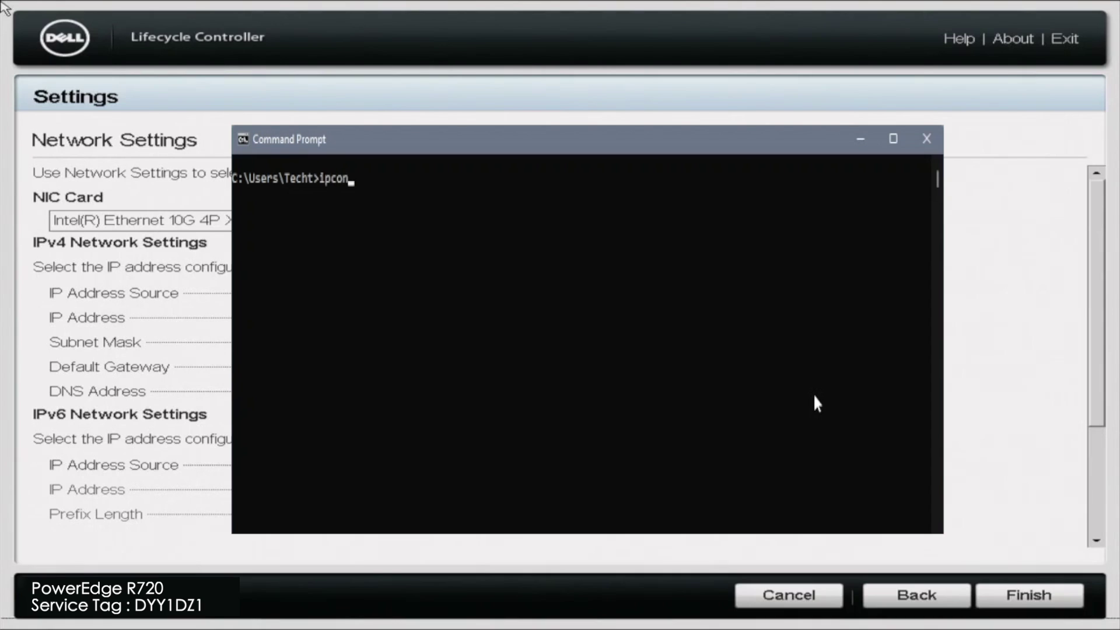
pyautogui.write('g')
pyautogui.press('Return')
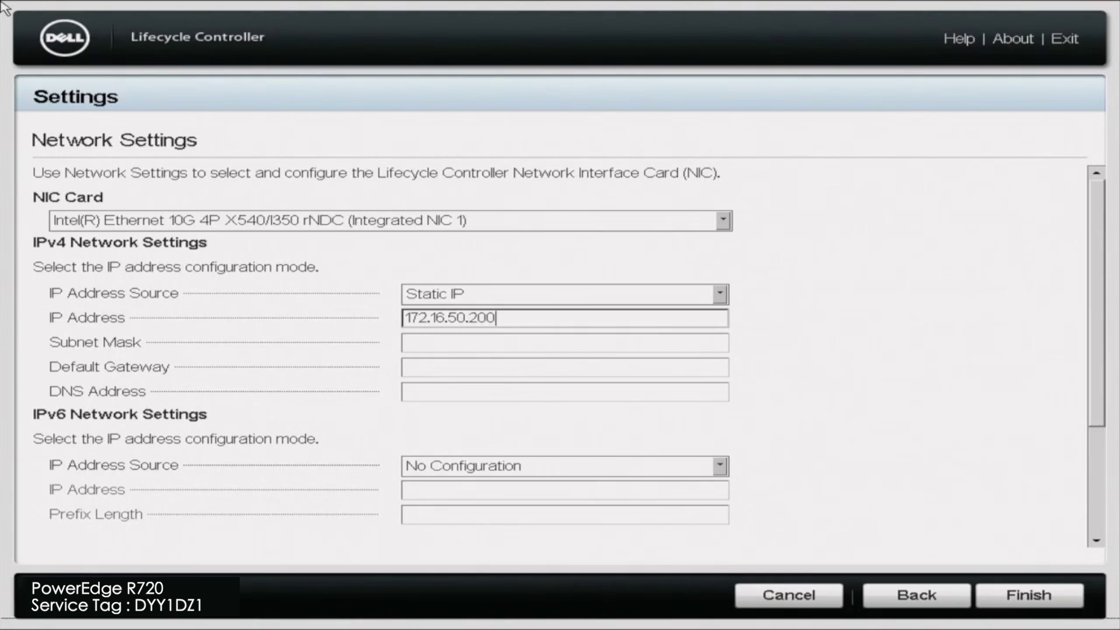
# Step: Fill in Subnet Mask 255.255.255.0, Default Gateway 172.16.50.1 and DNS Address 8.8.8.8
pyautogui.press('Tab')
pyautogui.write('2')
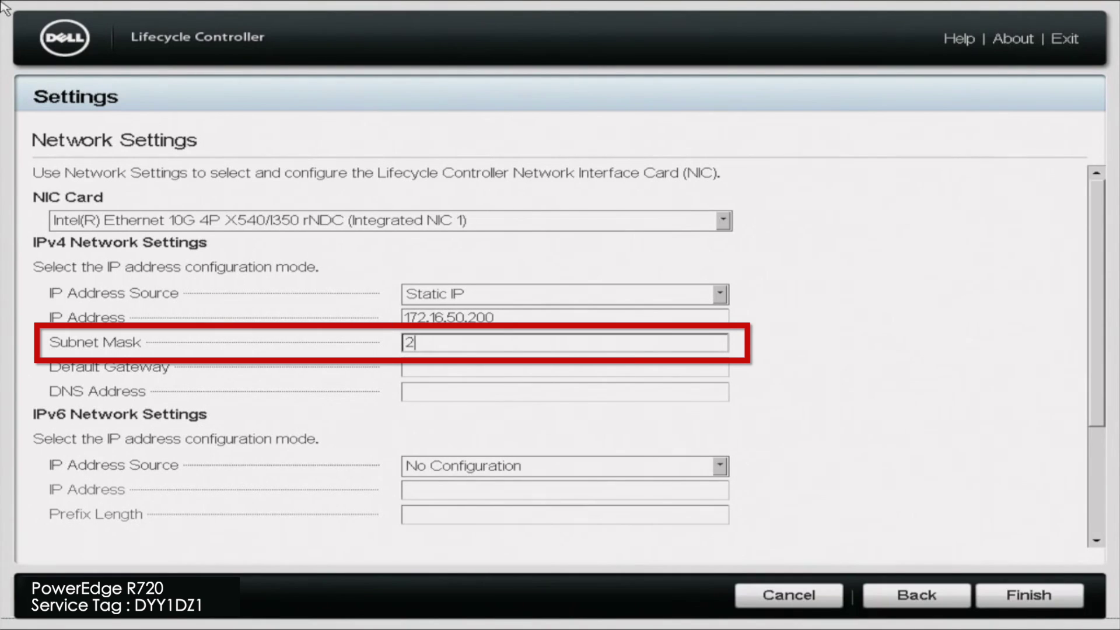
pyautogui.write('55.255.255.')
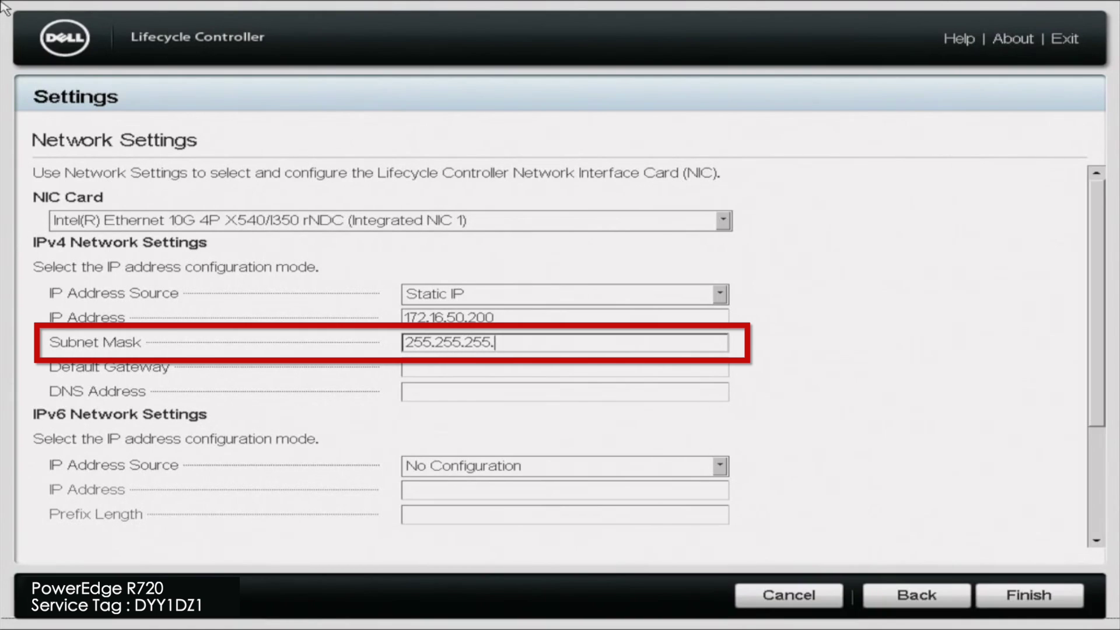
pyautogui.write('0')
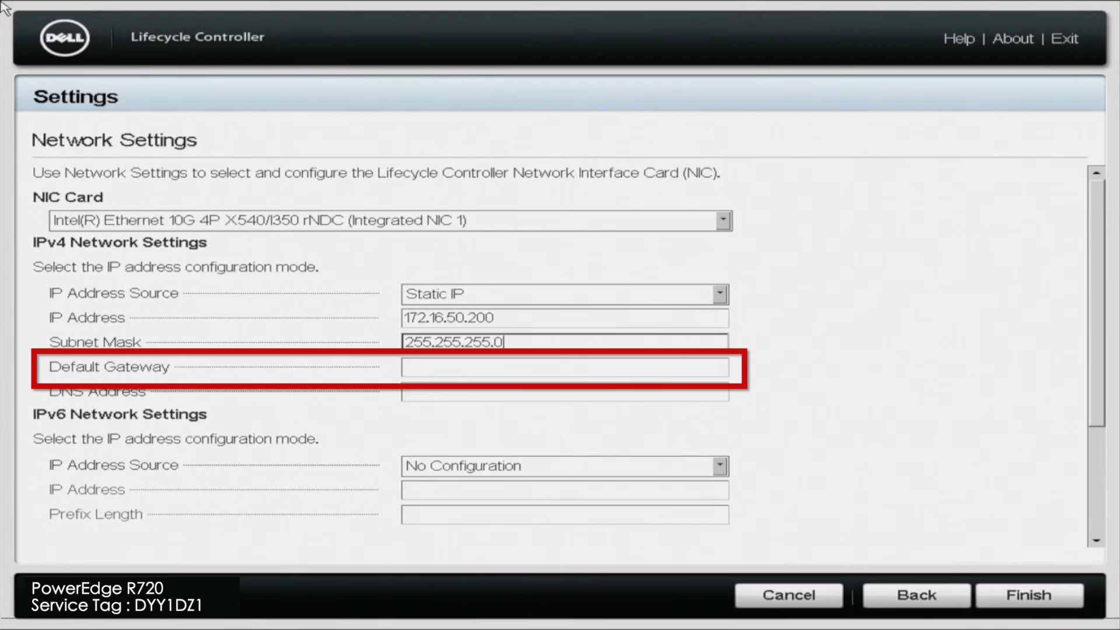
pyautogui.press('Tab')
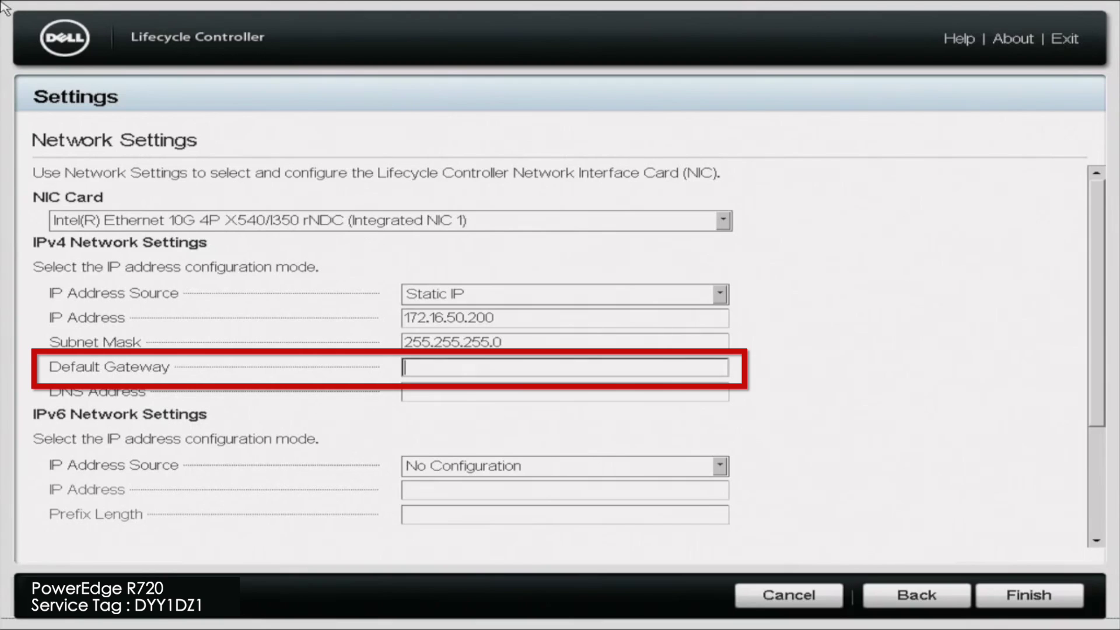
pyautogui.write('172.16.50.1')
pyautogui.press('Tab')
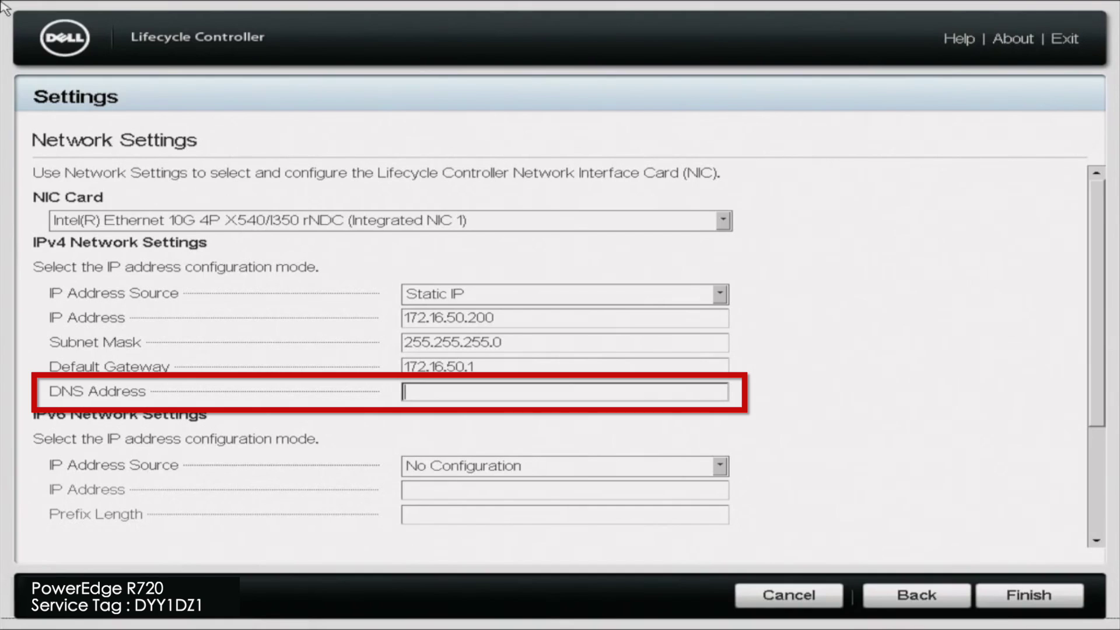
pyautogui.write('8')
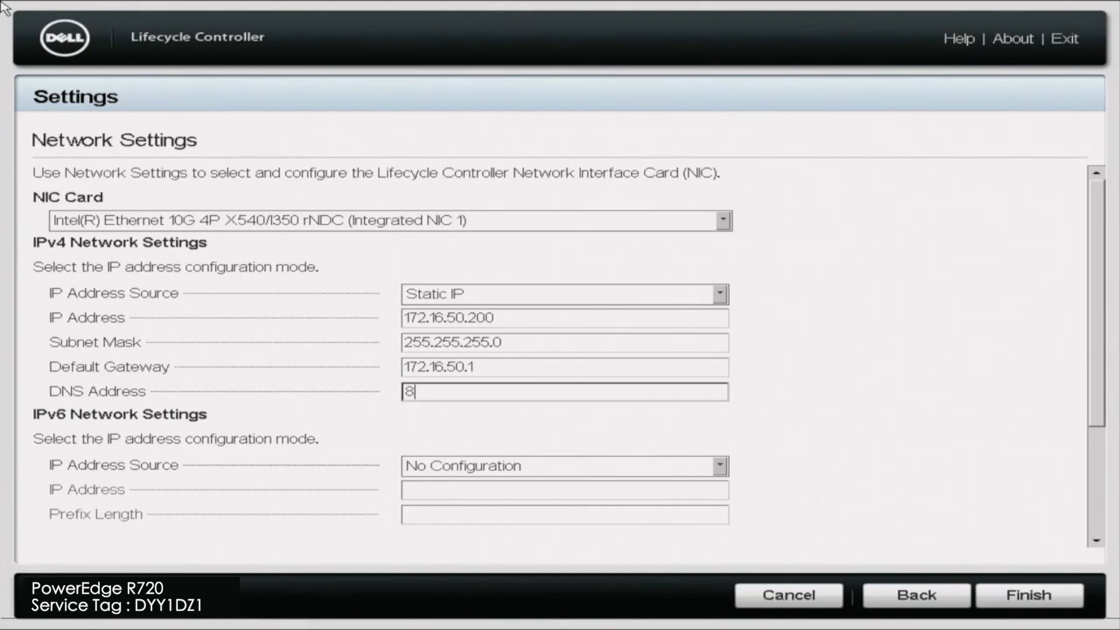
pyautogui.write('.8.8.8')
# Step: Apply the static IPv4 settings with Finish and acknowledge the Success message
pyautogui.press('Return')
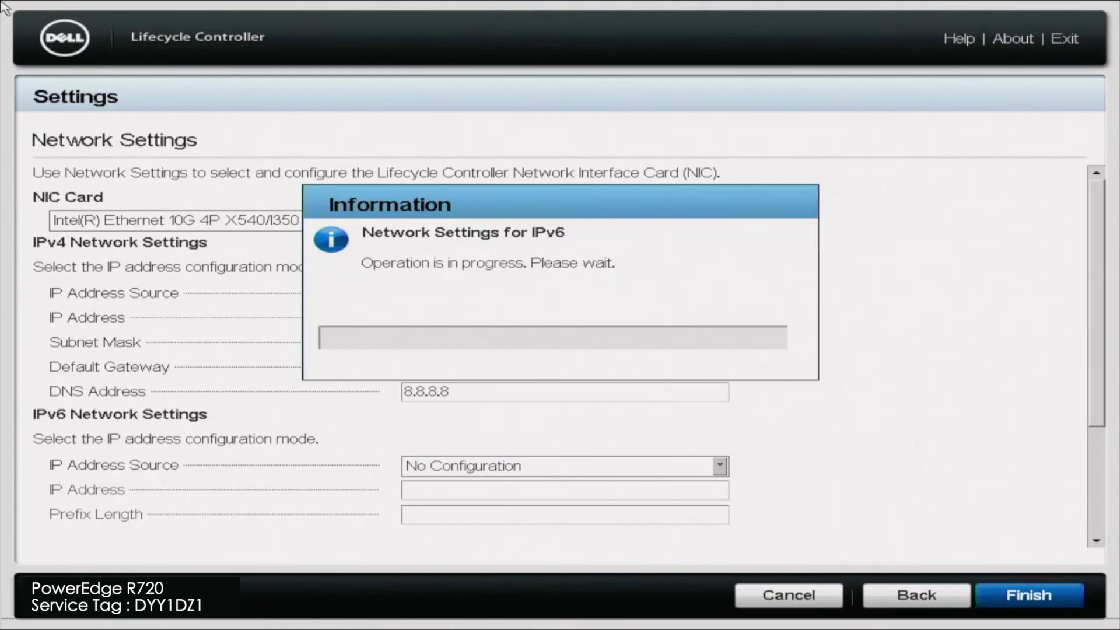
pyautogui.press('Return')
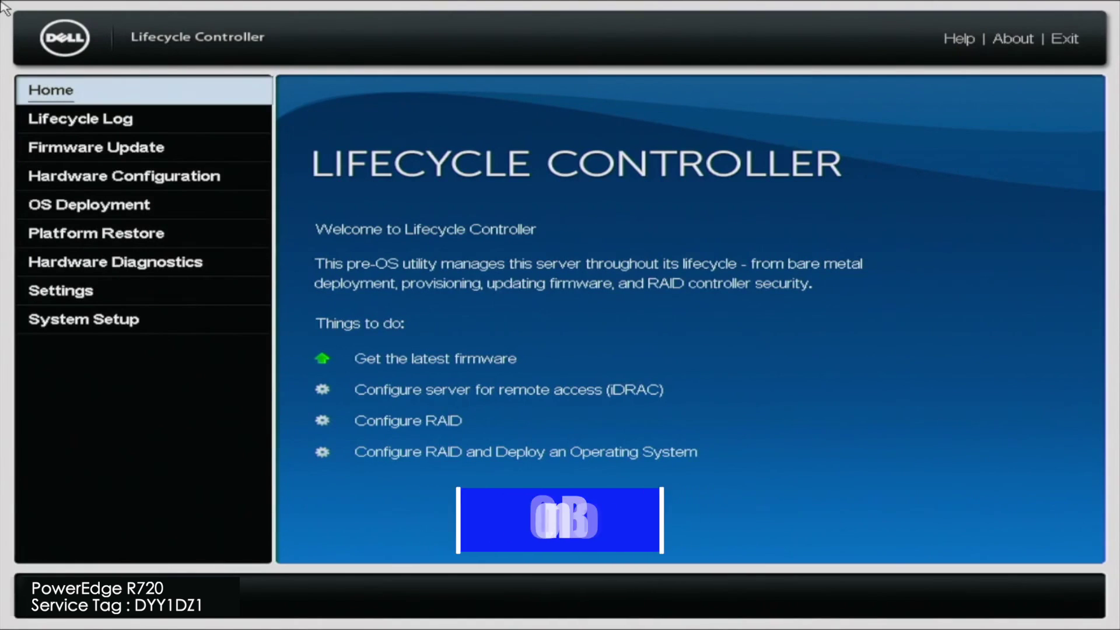
# Step: Go to Settings and open the Network Settings page again
pyautogui.press('Down')
pyautogui.press('Down')
pyautogui.press('Down')
pyautogui.press('Down')
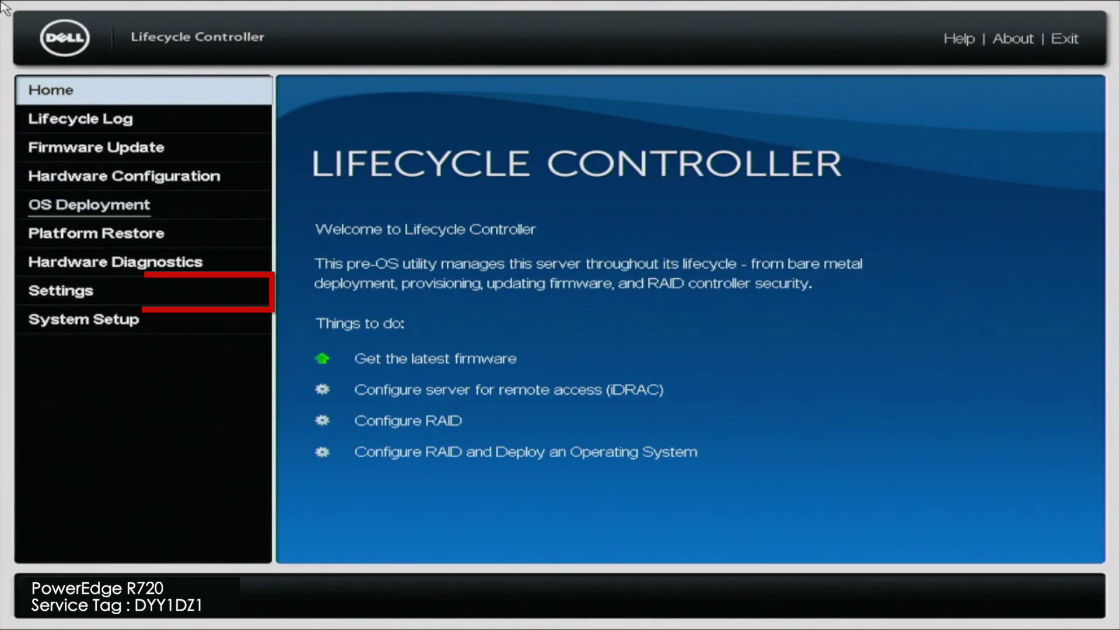
pyautogui.press('Down')
pyautogui.press('Down')
pyautogui.press('Down')
pyautogui.press('Return')
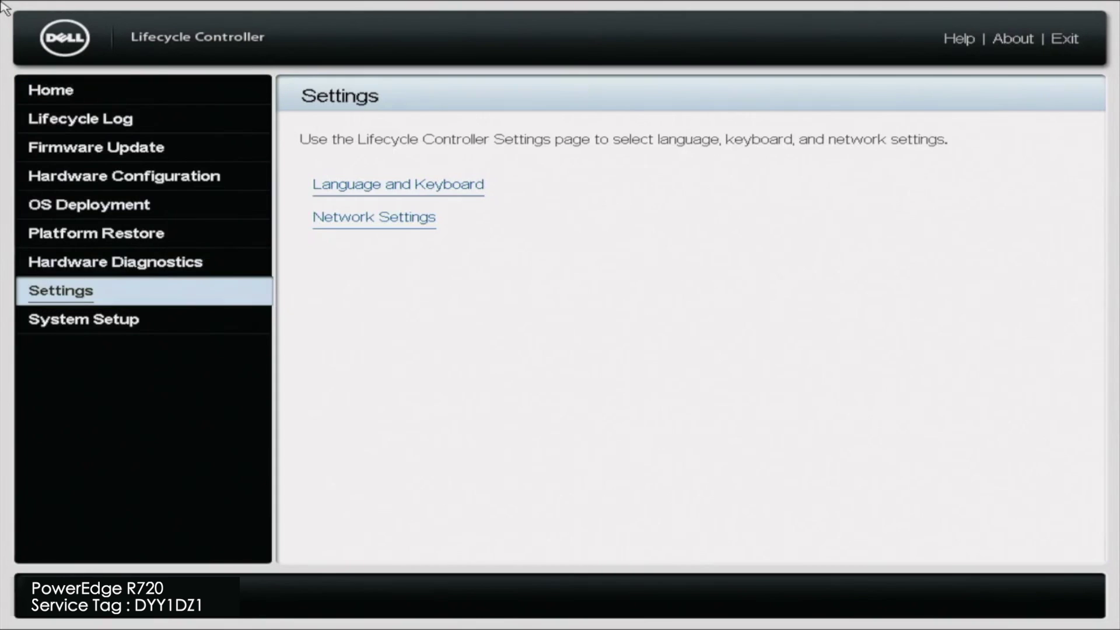
pyautogui.press('Tab')
pyautogui.press('Down')
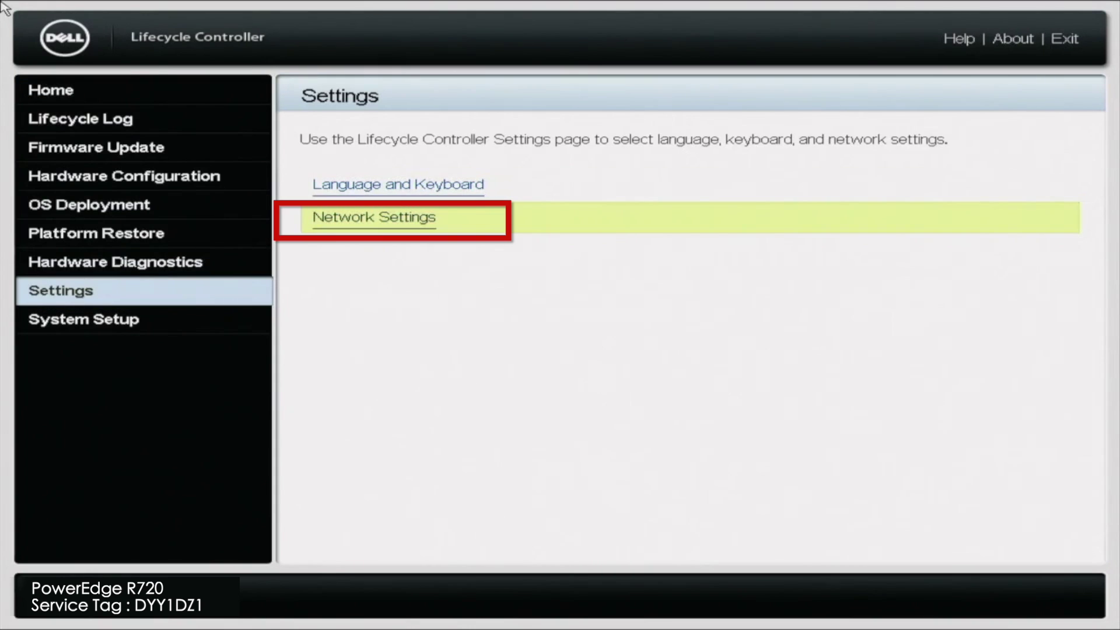
pyautogui.press('Return')
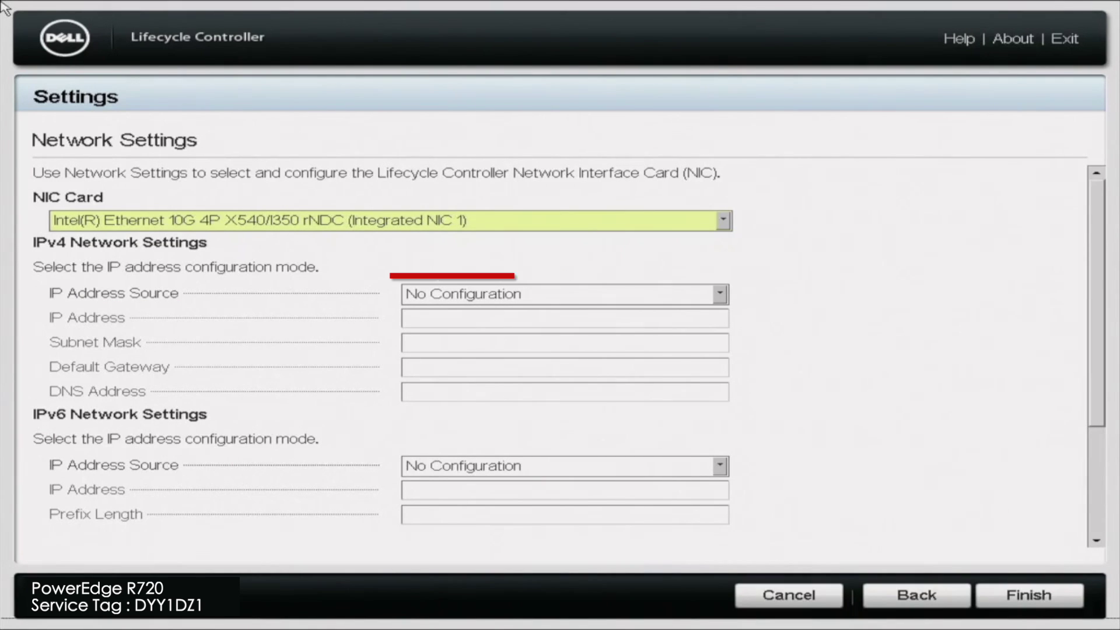
# Step: Change the IPv4 IP Address Source to DHCP, leaving focus on Finish
pyautogui.press('Tab')
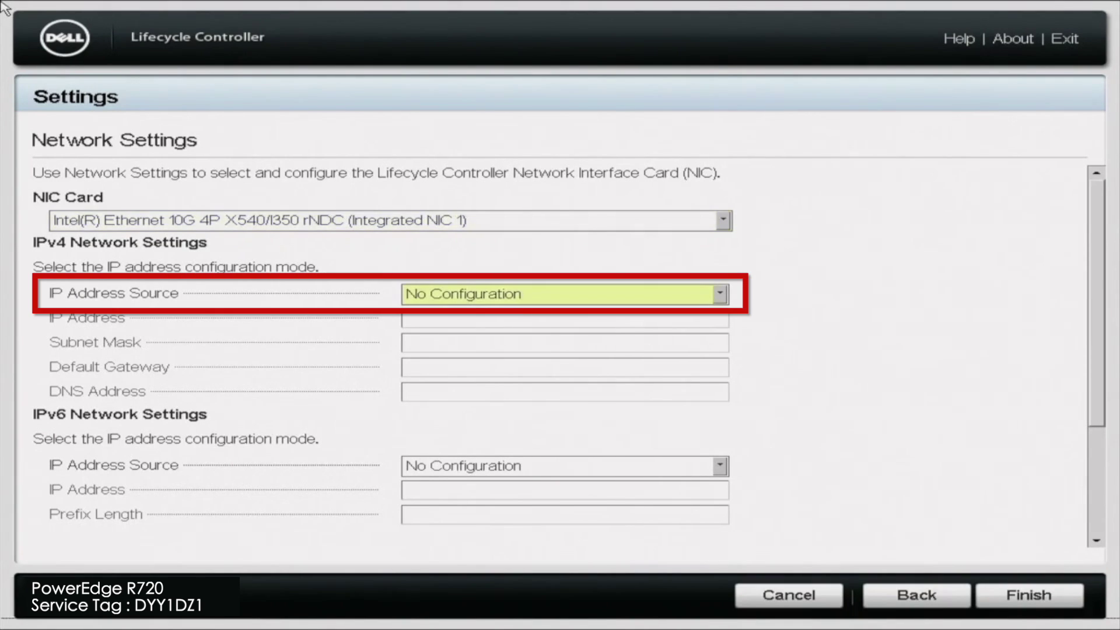
pyautogui.hotkey('alt', 'Down')
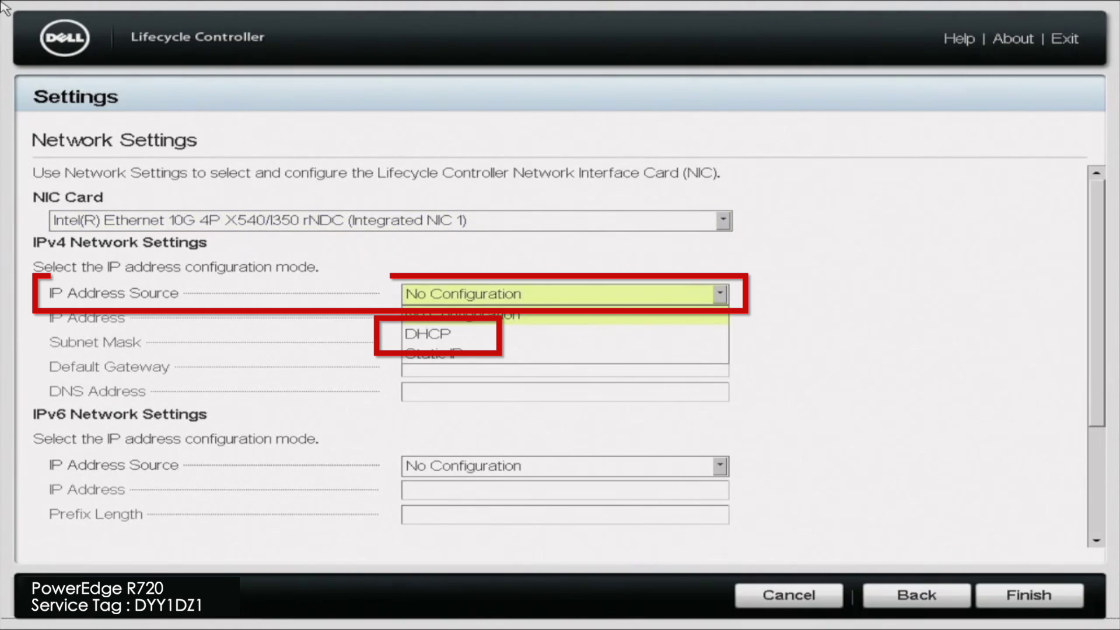
pyautogui.press('Down')
pyautogui.press('Return')
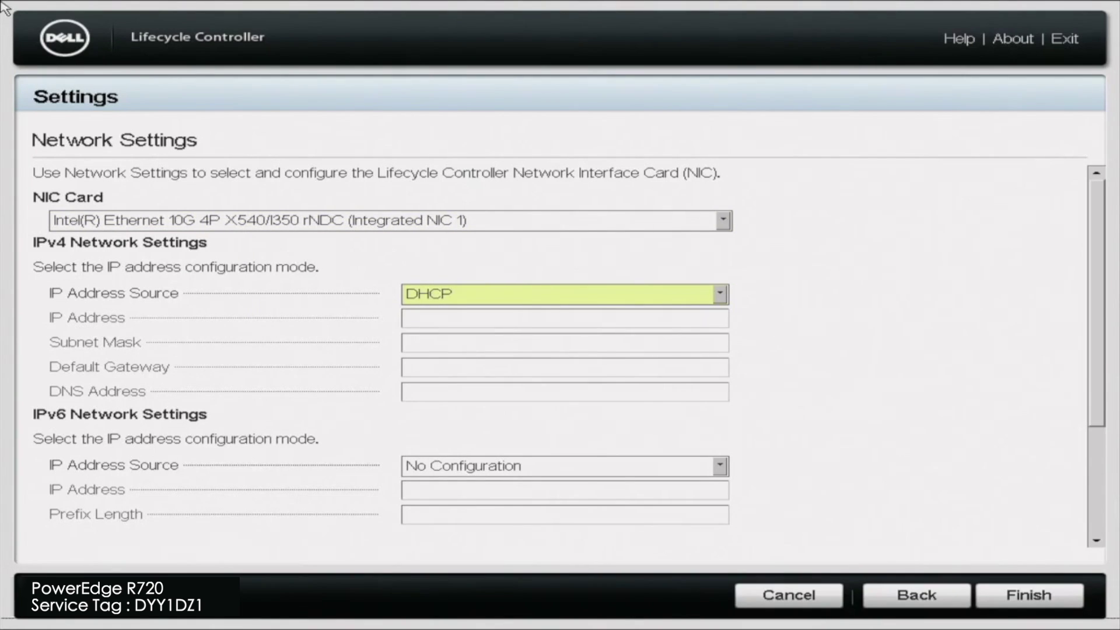
pyautogui.press('Tab')
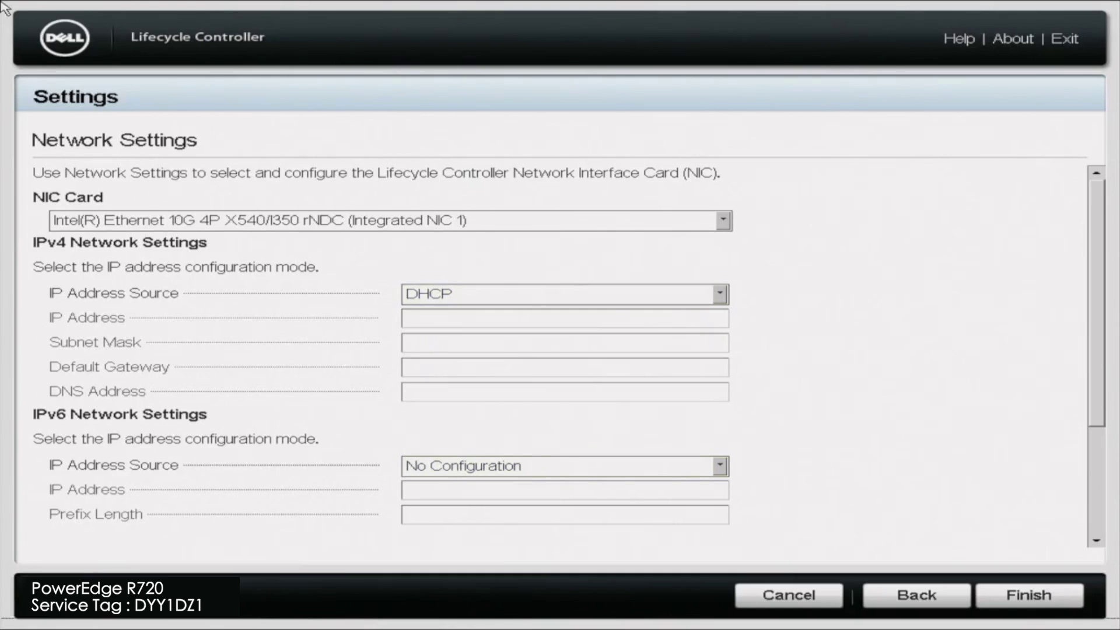
pyautogui.press('Tab')
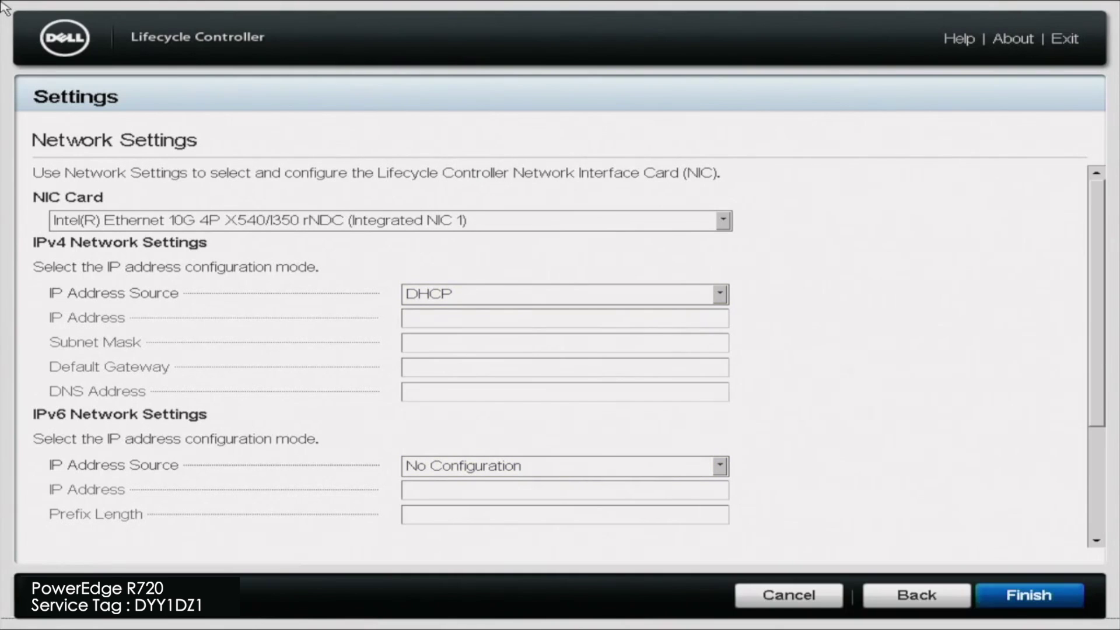
# Step: Apply the DHCP network settings with Finish and confirm the Success message
pyautogui.press('Return')
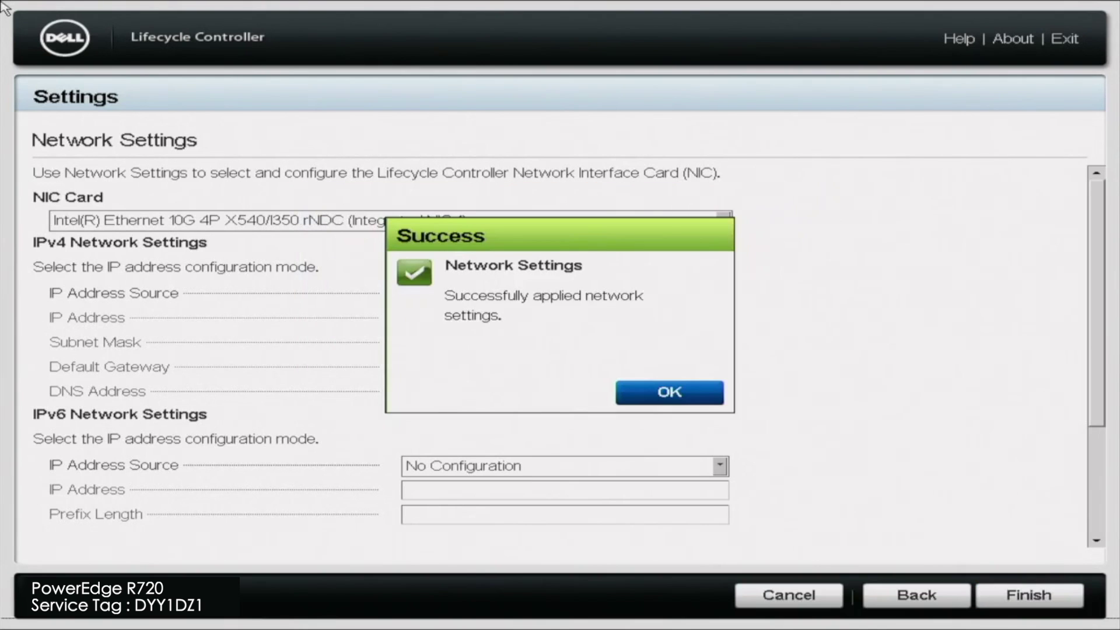
pyautogui.press('Return')
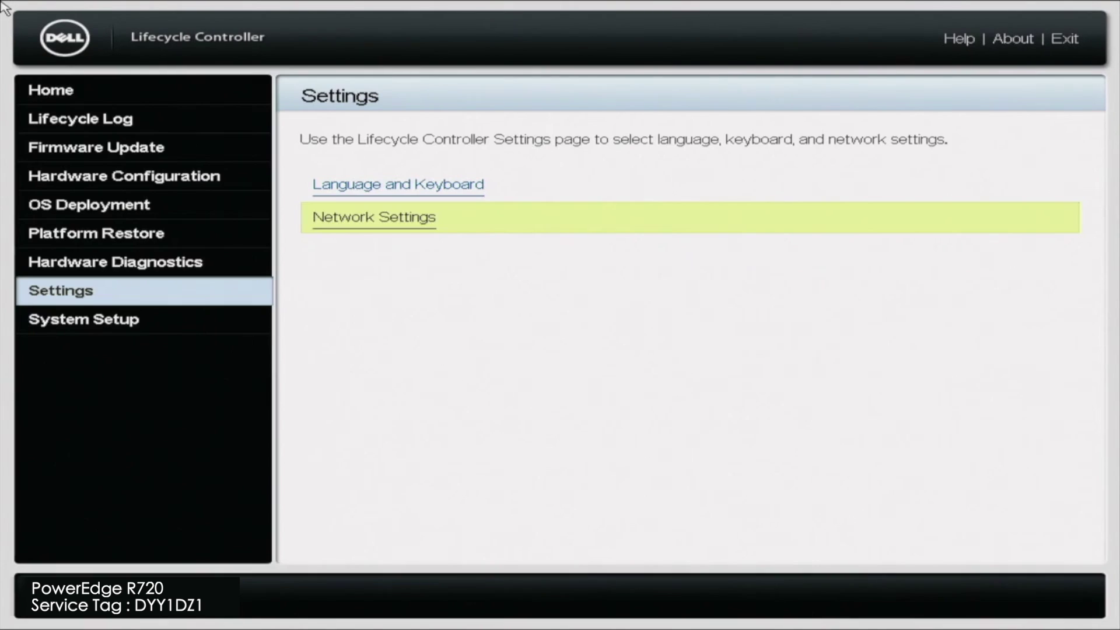